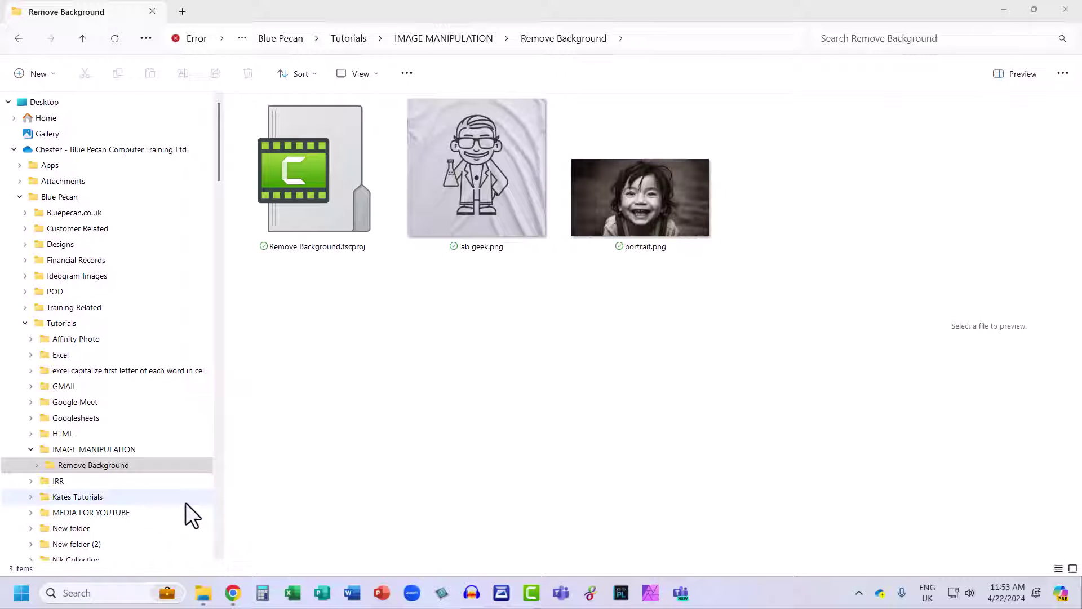
Search the Start menu for 'store' and launch Microsoft Store.
{"action": "left_click", "coordinate": [23, 593]}
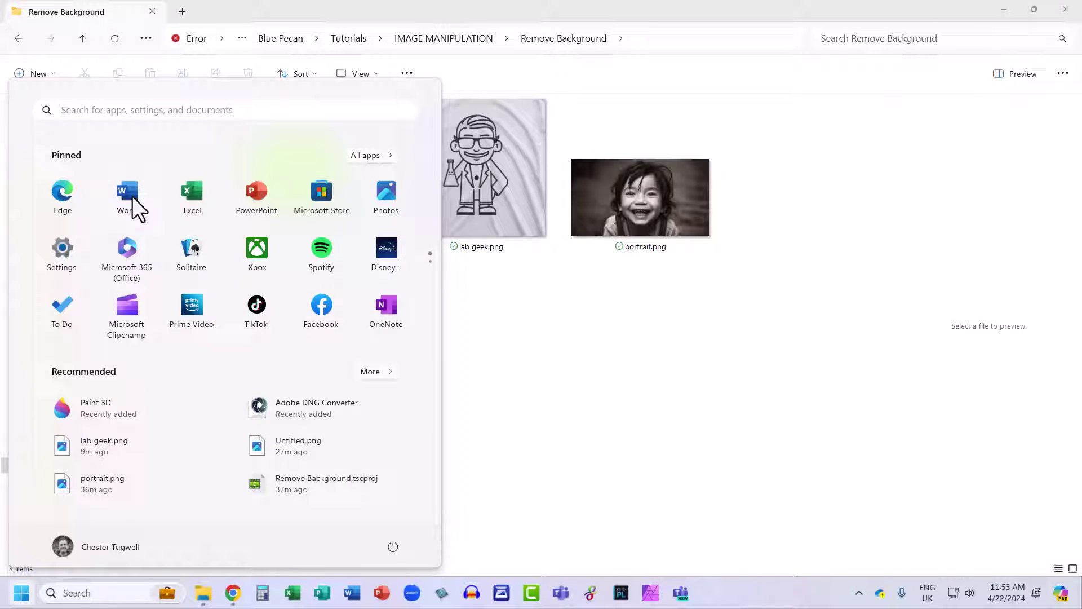
{"action": "left_click", "coordinate": [66, 110]}
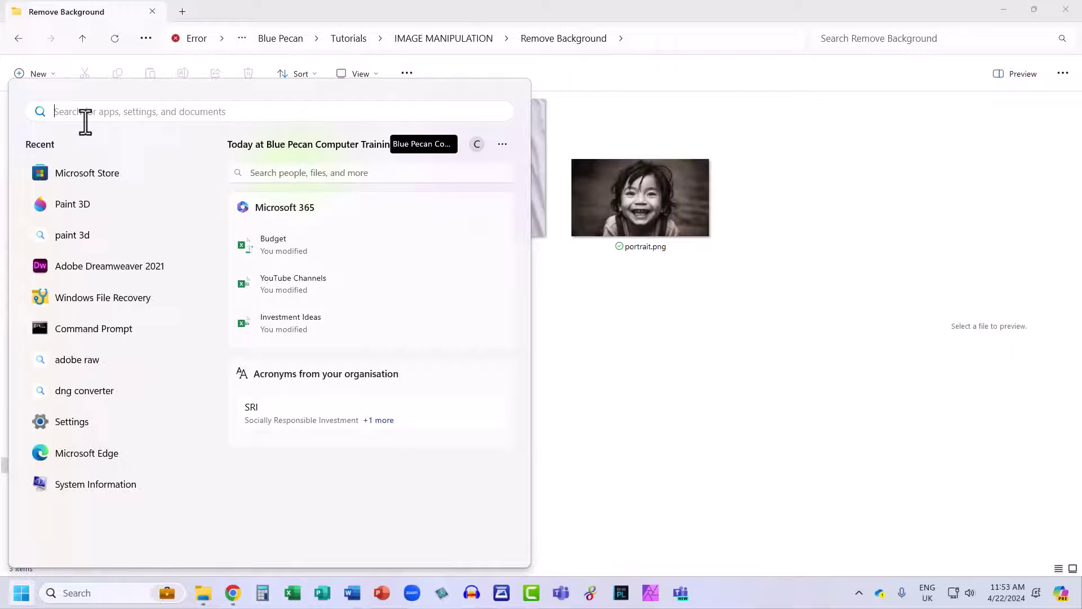
{"action": "type", "text": "store"}
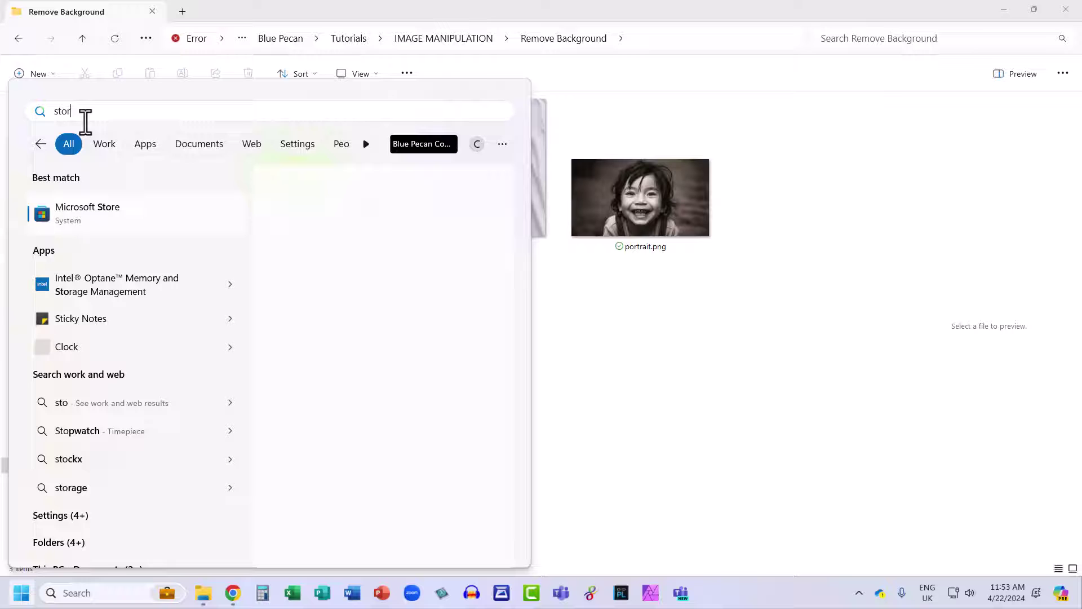
{"action": "left_click", "coordinate": [72, 212]}
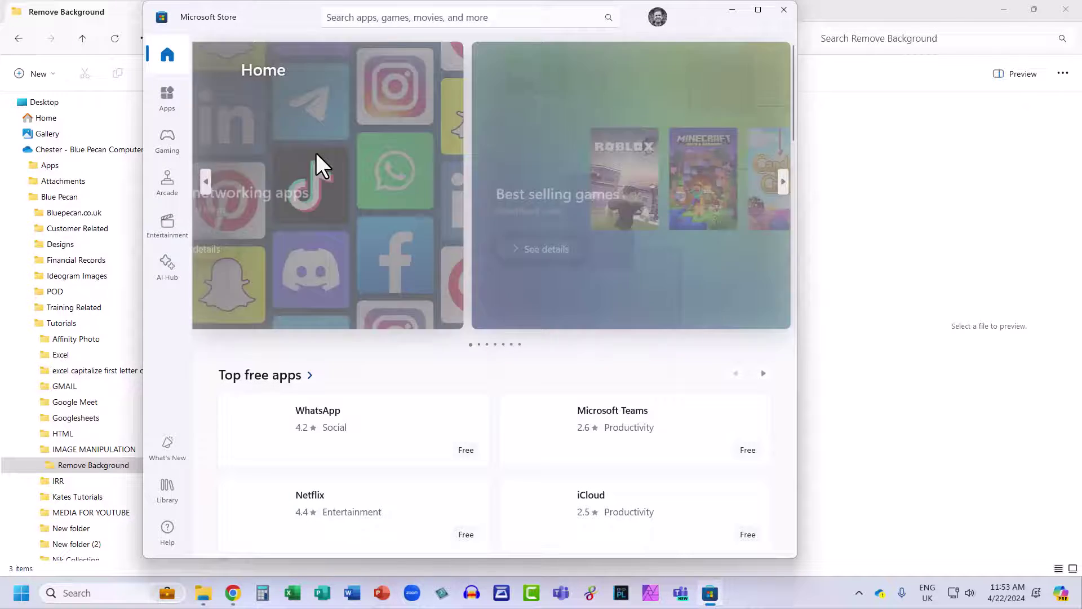
Search the Store for 'paint 3d' and launch Paint 3D from its app page.
{"action": "left_click", "coordinate": [358, 17]}
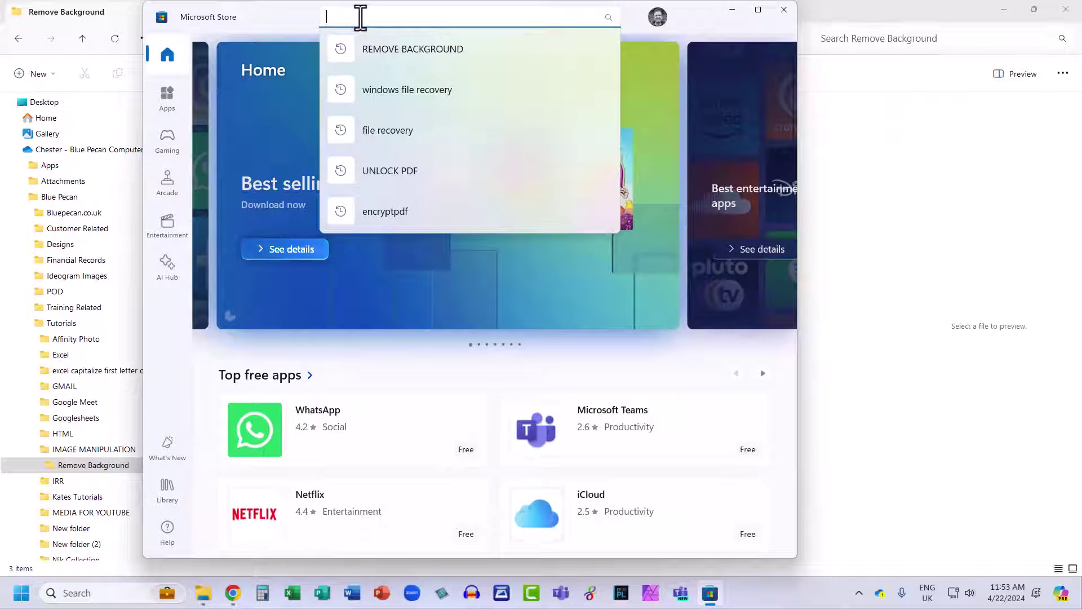
{"action": "type", "text": "paint"}
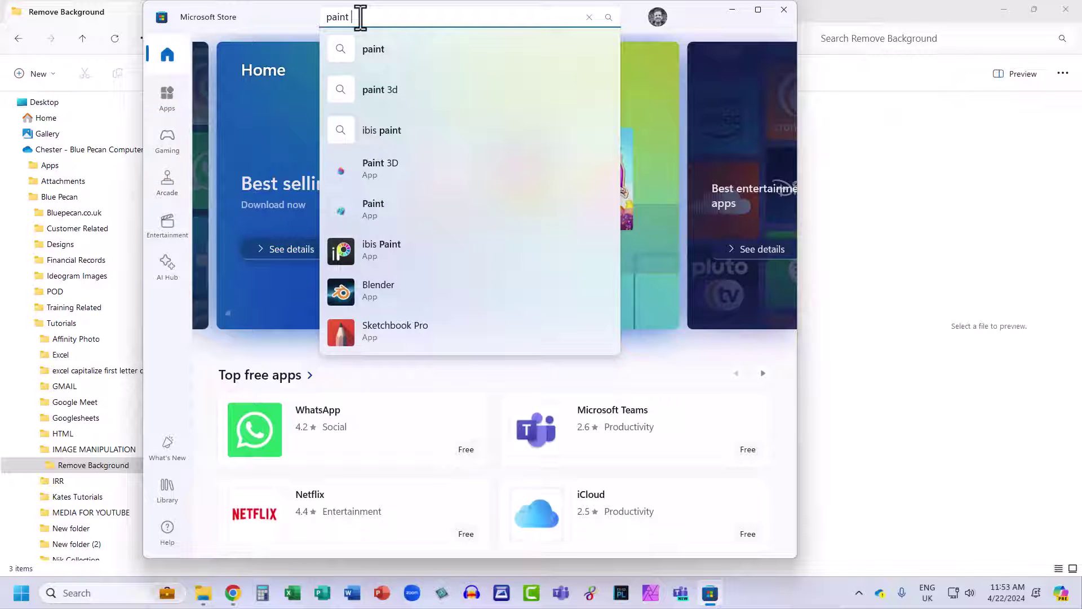
{"action": "type", "text": " 3d"}
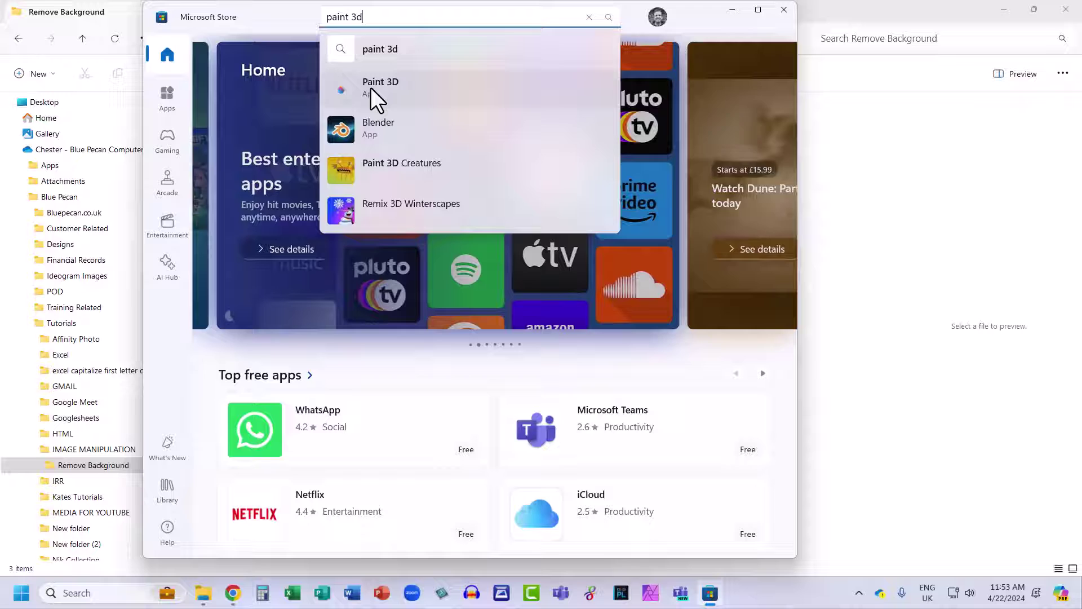
{"action": "left_click", "coordinate": [370, 87]}
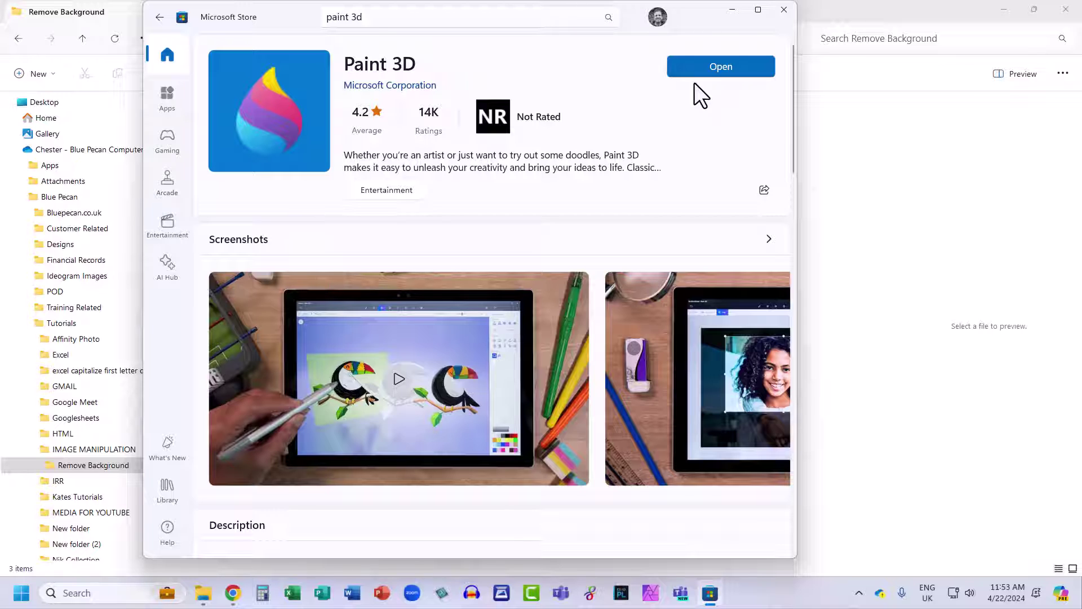
{"action": "left_click", "coordinate": [722, 69]}
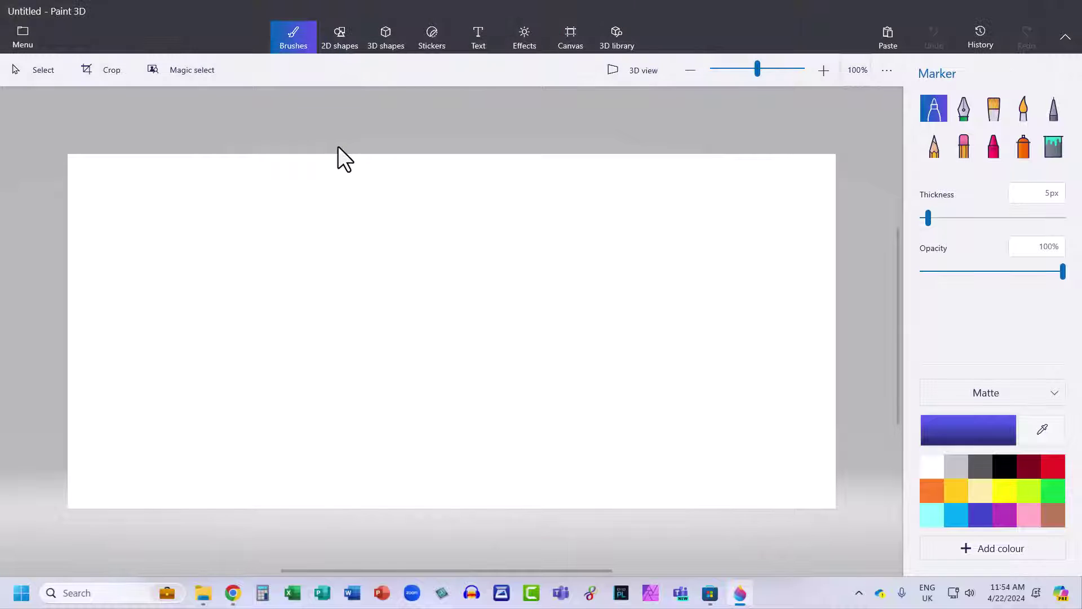
Open lab geek.png from the file browser.
{"action": "left_click", "coordinate": [343, 126]}
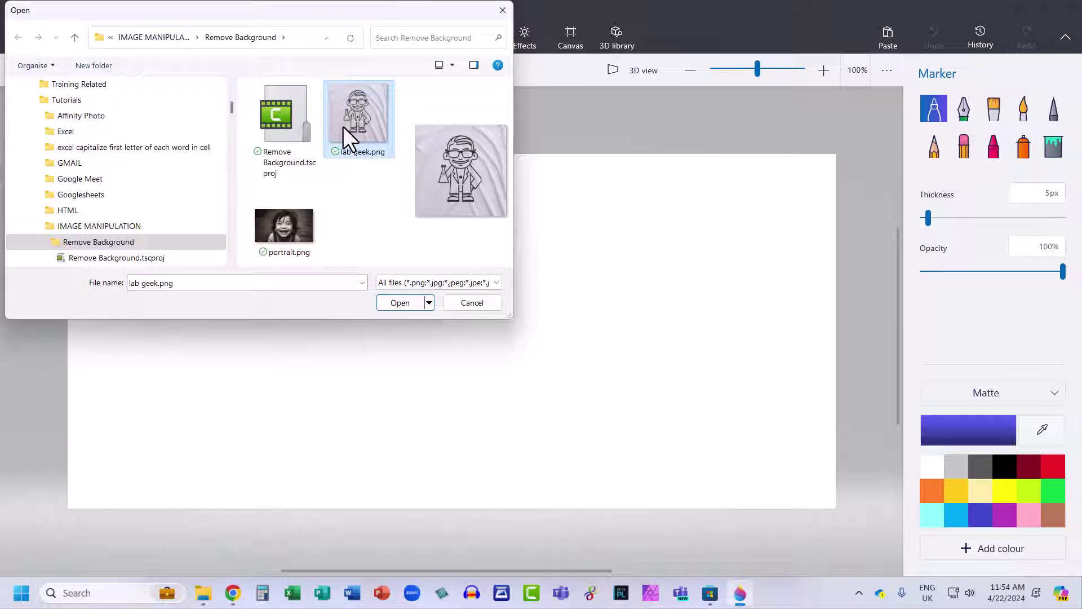
{"action": "left_click", "coordinate": [395, 302]}
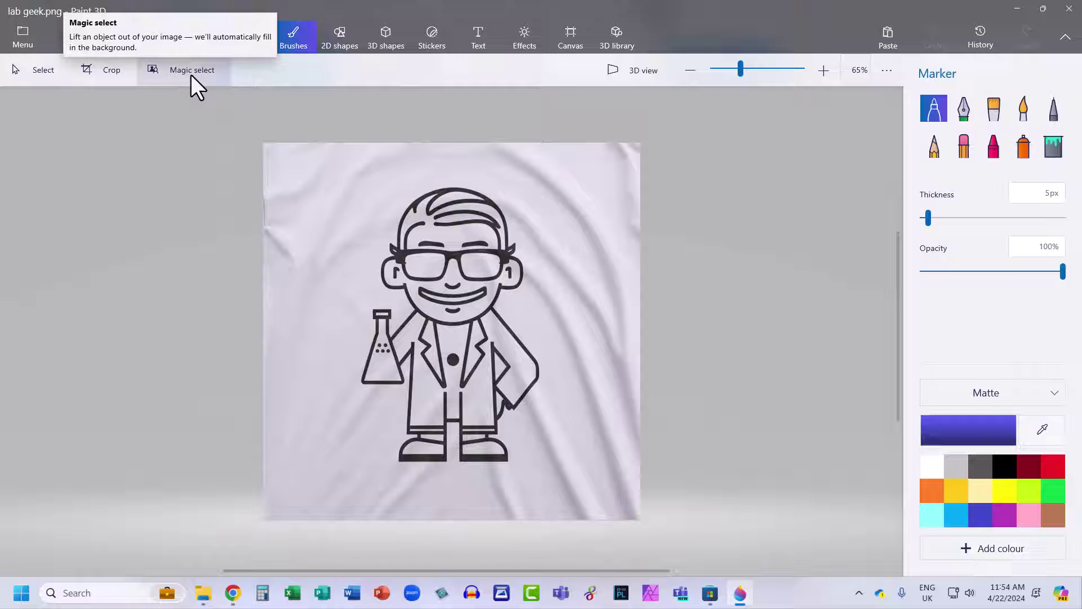
Tighten the Magic select box to the scientist's sides, feet and head, then continue.
{"action": "left_click", "coordinate": [191, 75]}
{"action": "left_click_drag", "start_coordinate": [265, 333], "coordinate": [343, 334]}
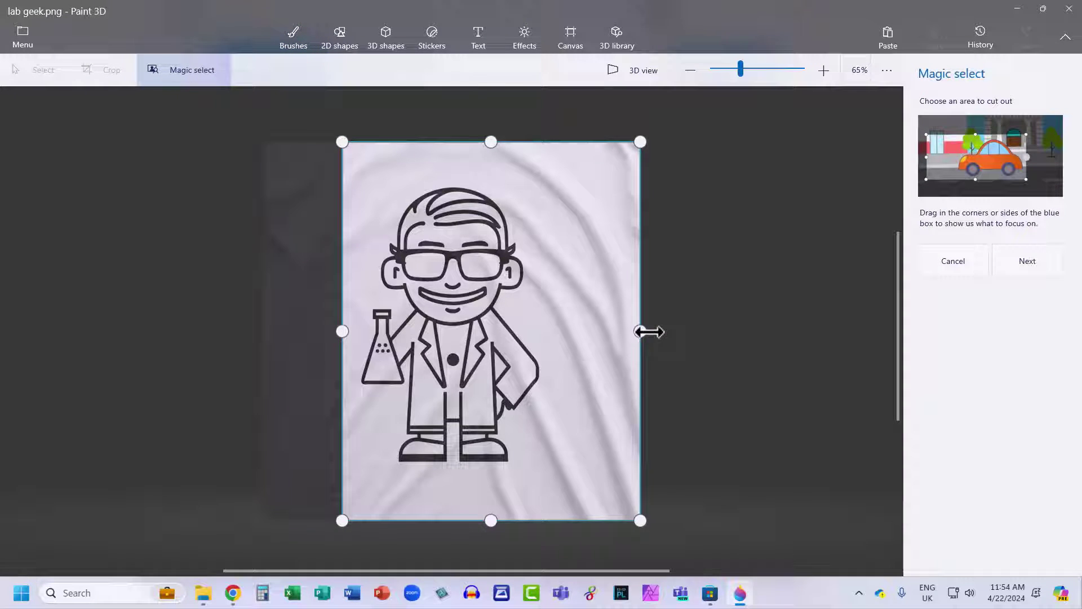
{"action": "left_click_drag", "start_coordinate": [642, 333], "coordinate": [550, 333]}
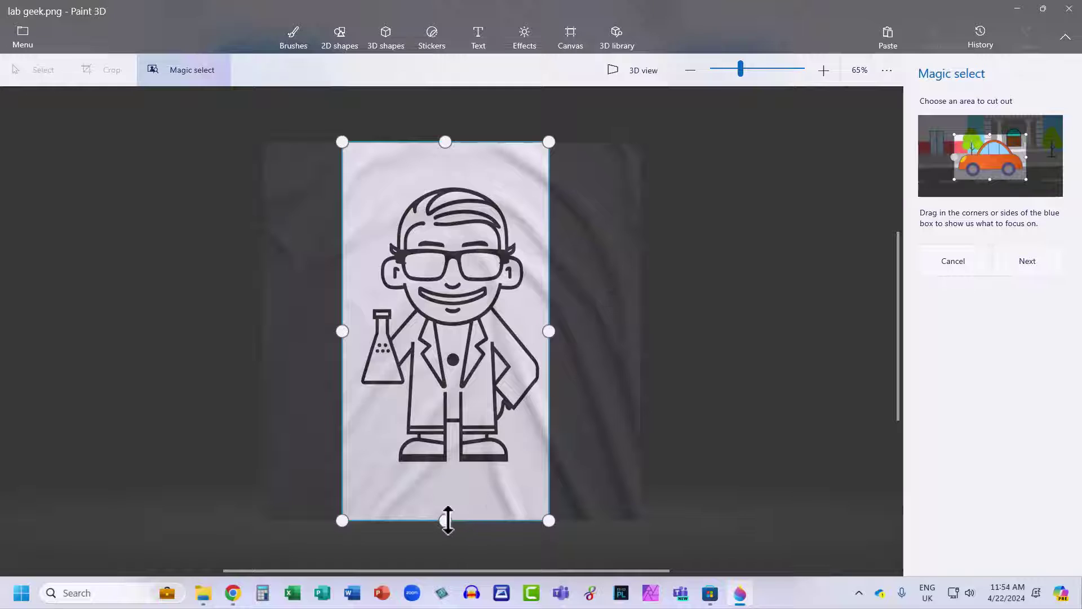
{"action": "left_click_drag", "start_coordinate": [444, 517], "coordinate": [442, 470]}
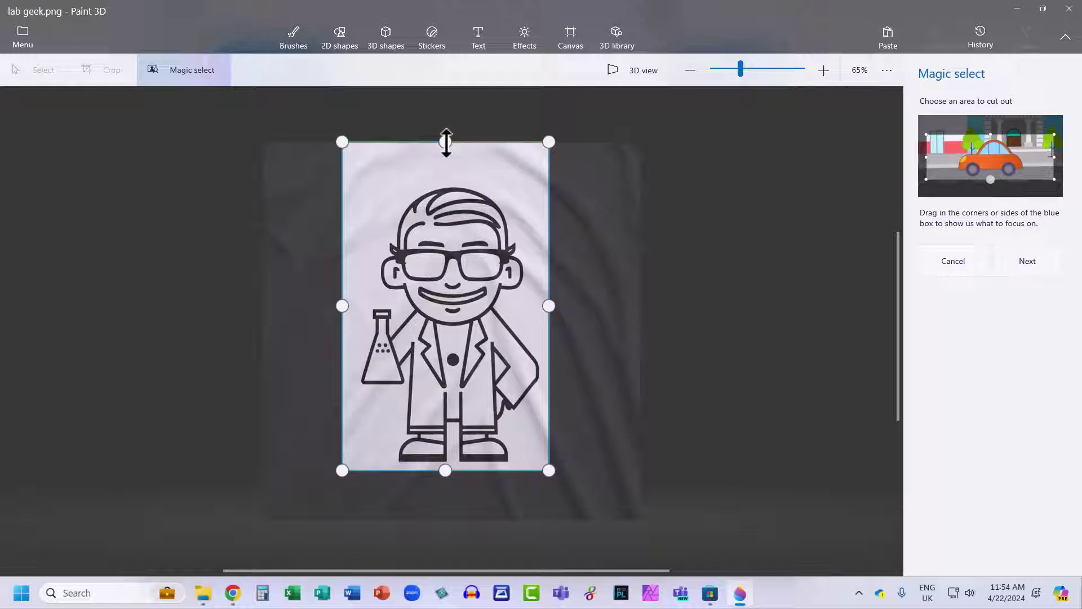
{"action": "left_click_drag", "start_coordinate": [444, 141], "coordinate": [445, 181]}
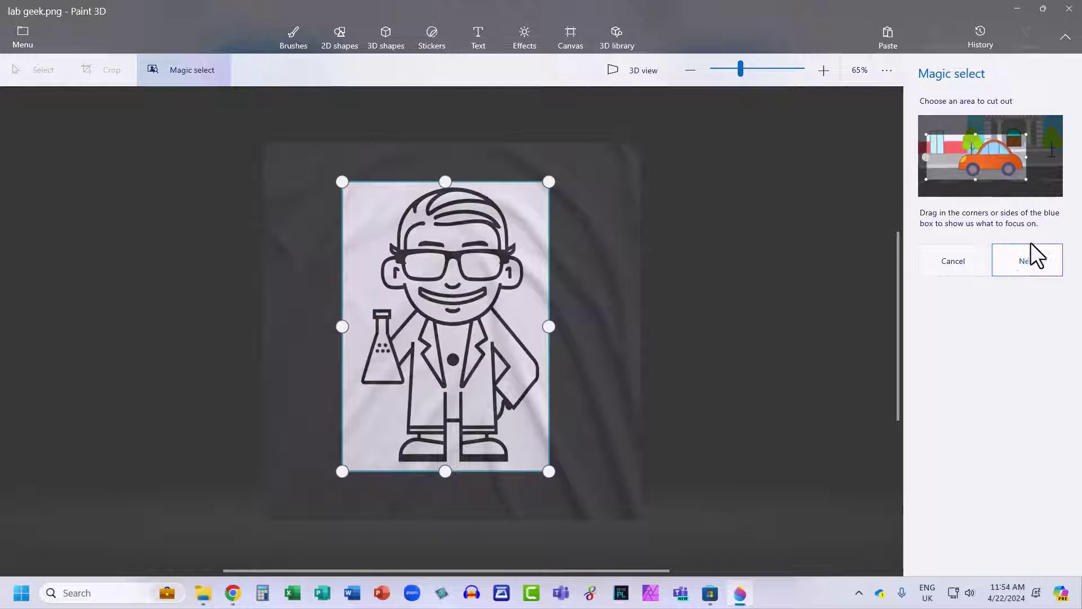
{"action": "left_click", "coordinate": [1023, 263]}
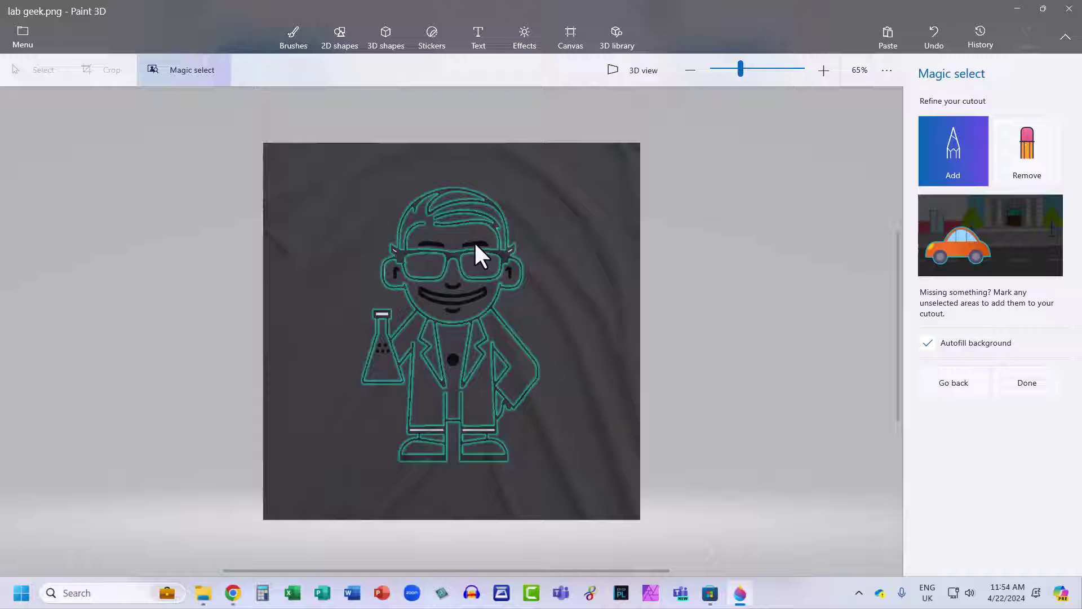
Add the scientist's glasses, mouth, face and the flask's bubbles to the cutout.
{"action": "left_click", "coordinate": [475, 244]}
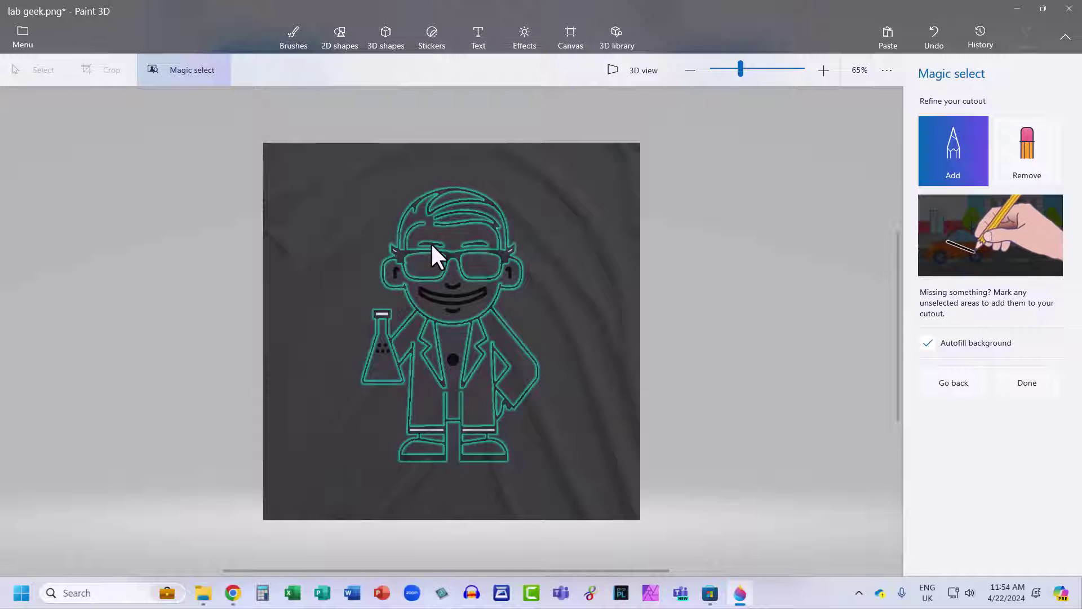
{"action": "left_click_drag", "start_coordinate": [432, 246], "coordinate": [432, 294]}
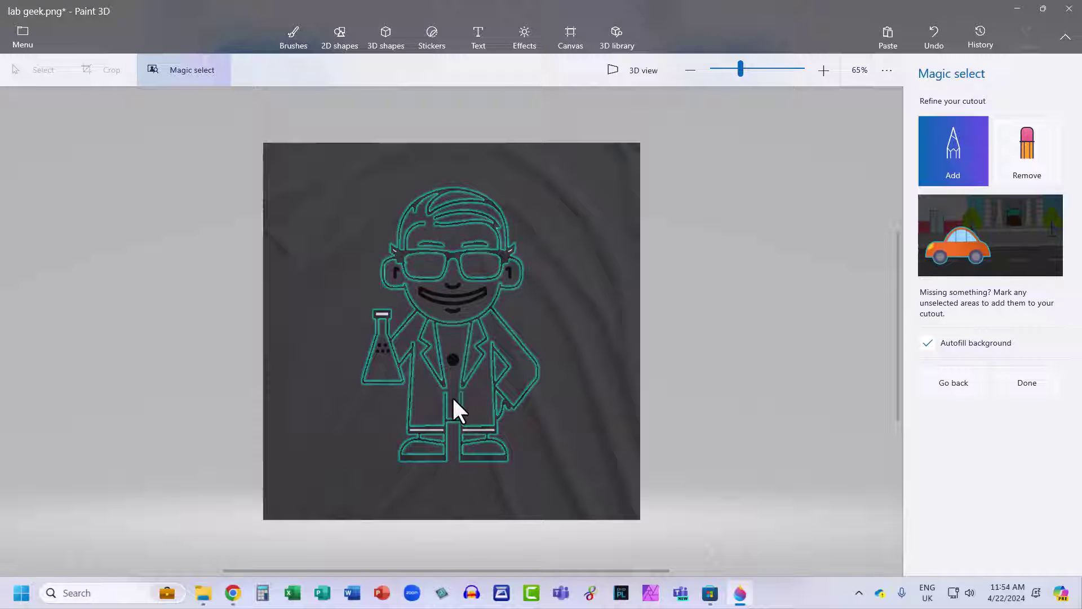
{"action": "left_click_drag", "start_coordinate": [396, 280], "coordinate": [510, 273]}
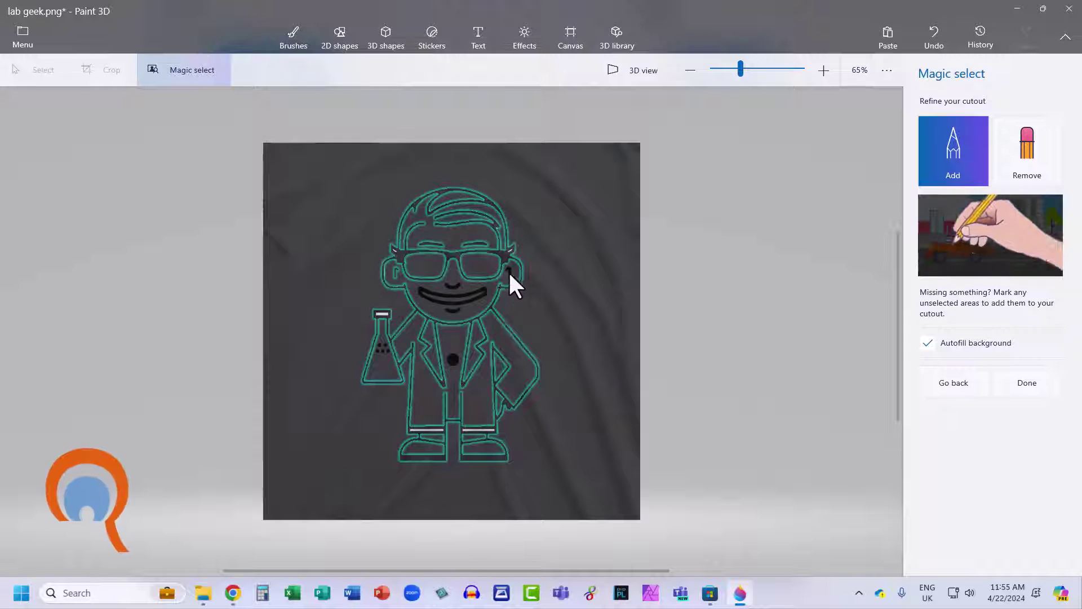
{"action": "left_click", "coordinate": [388, 351]}
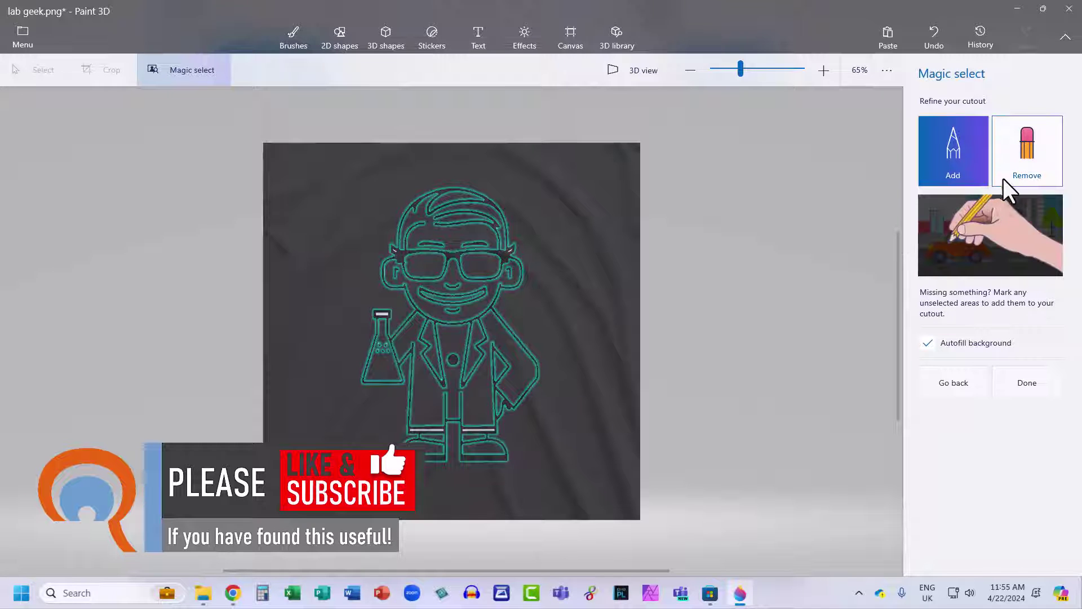
Exclude the flask cap's white fill and trouser cuff from the cutout, then finalize it.
{"action": "left_click", "coordinate": [1026, 154]}
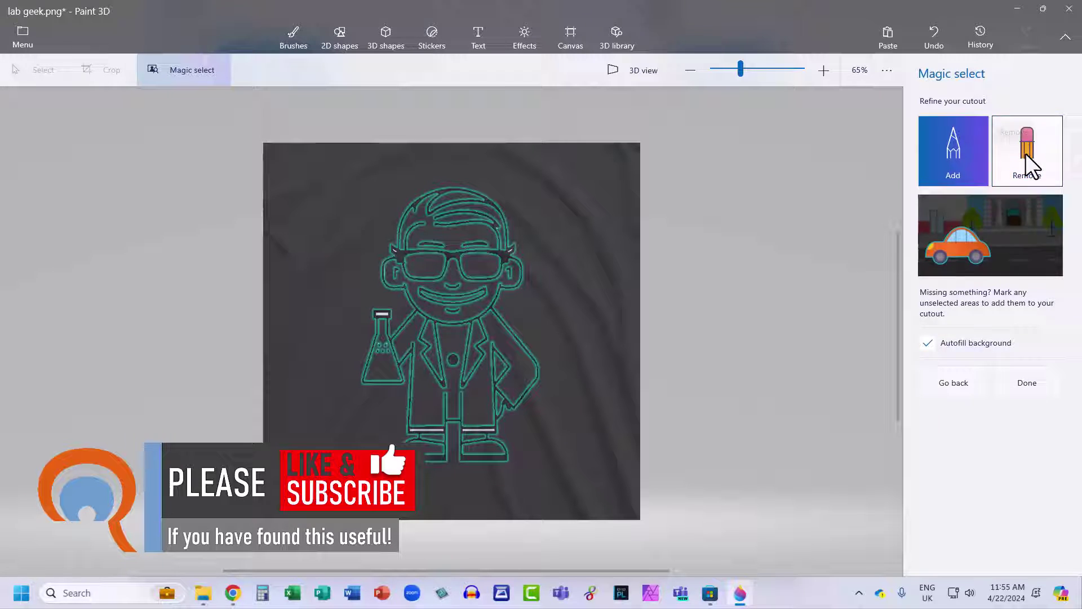
{"action": "left_click", "coordinate": [381, 313]}
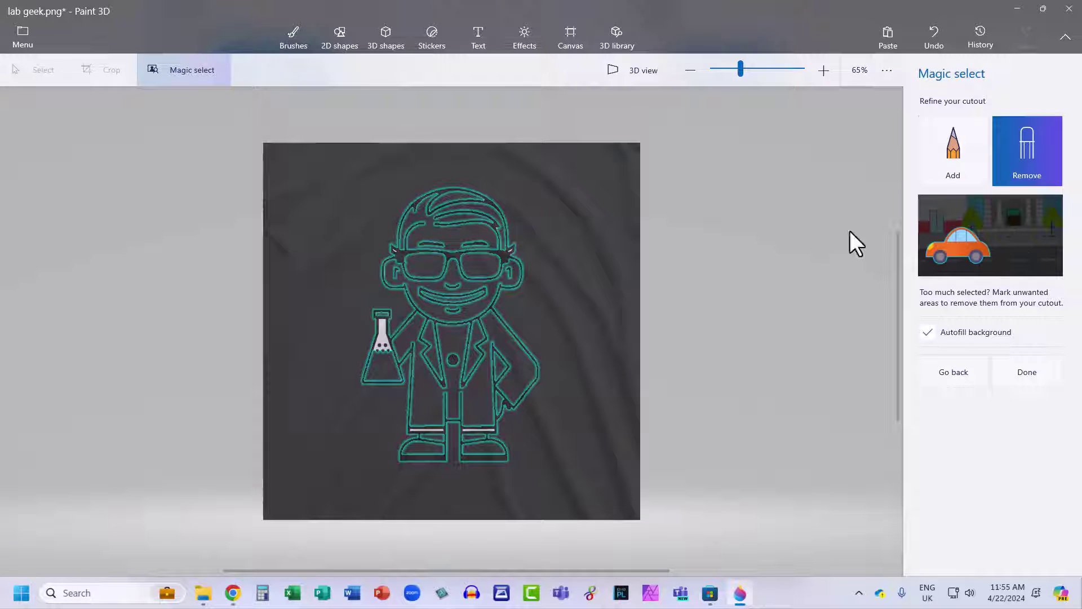
{"action": "left_click", "coordinate": [935, 35]}
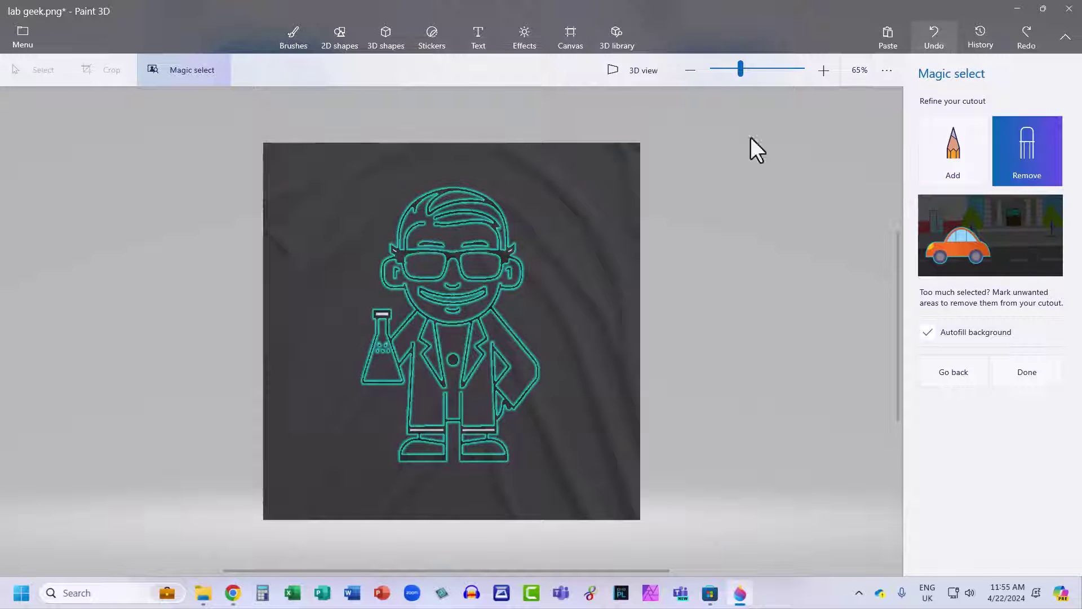
{"action": "left_click", "coordinate": [377, 313]}
{"action": "left_click", "coordinate": [476, 428]}
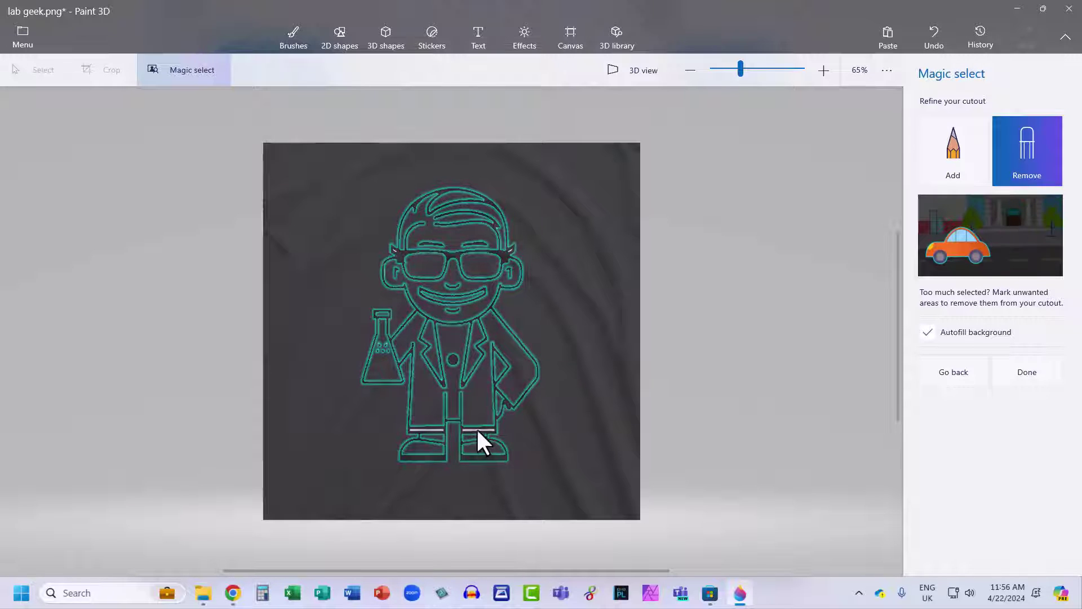
{"action": "left_click", "coordinate": [419, 430]}
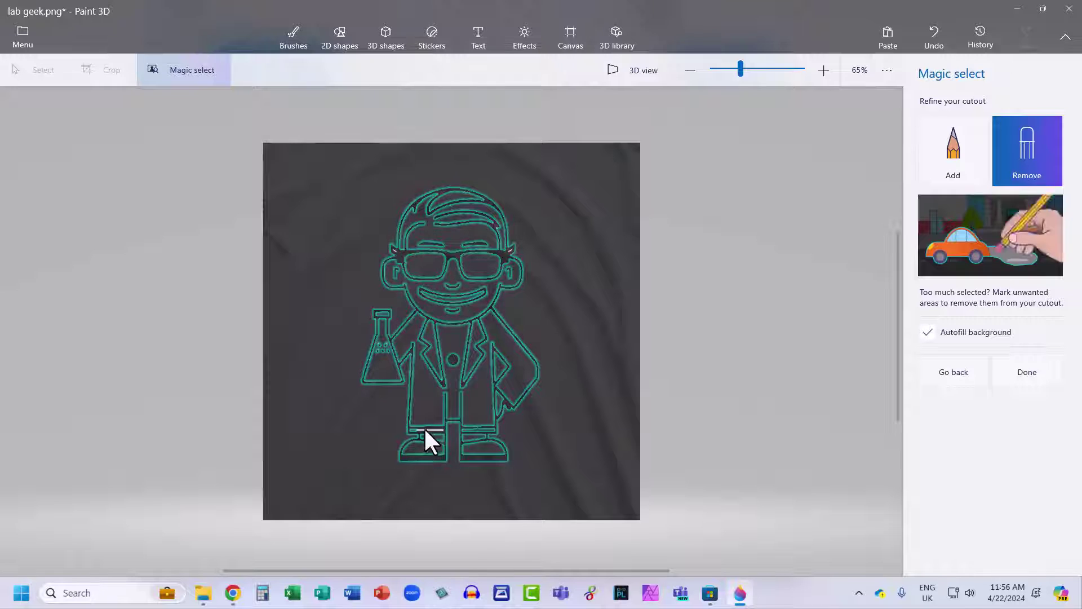
{"action": "left_click", "coordinate": [1030, 373]}
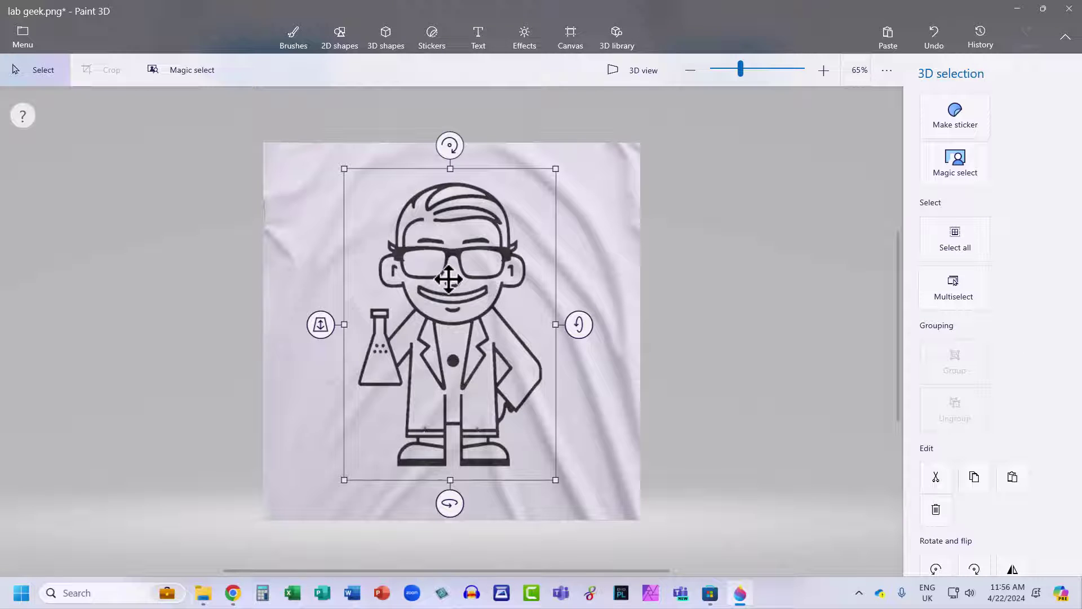
Move the scientist aside, delete the fabric image, and centre the scientist on the canvas.
{"action": "left_click_drag", "start_coordinate": [449, 279], "coordinate": [106, 273]}
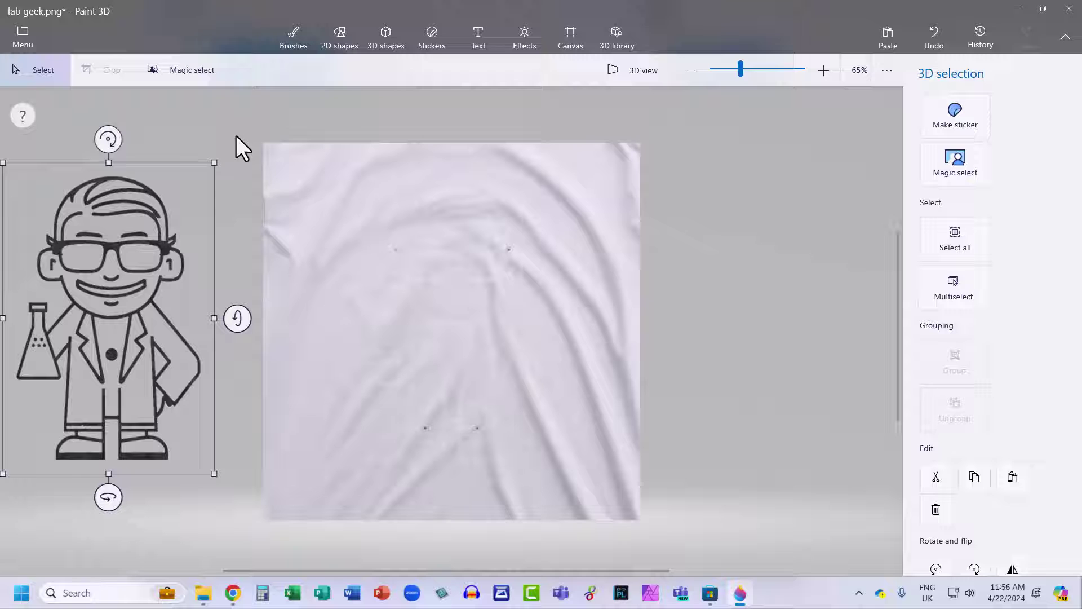
{"action": "left_click_drag", "start_coordinate": [238, 104], "coordinate": [666, 536]}
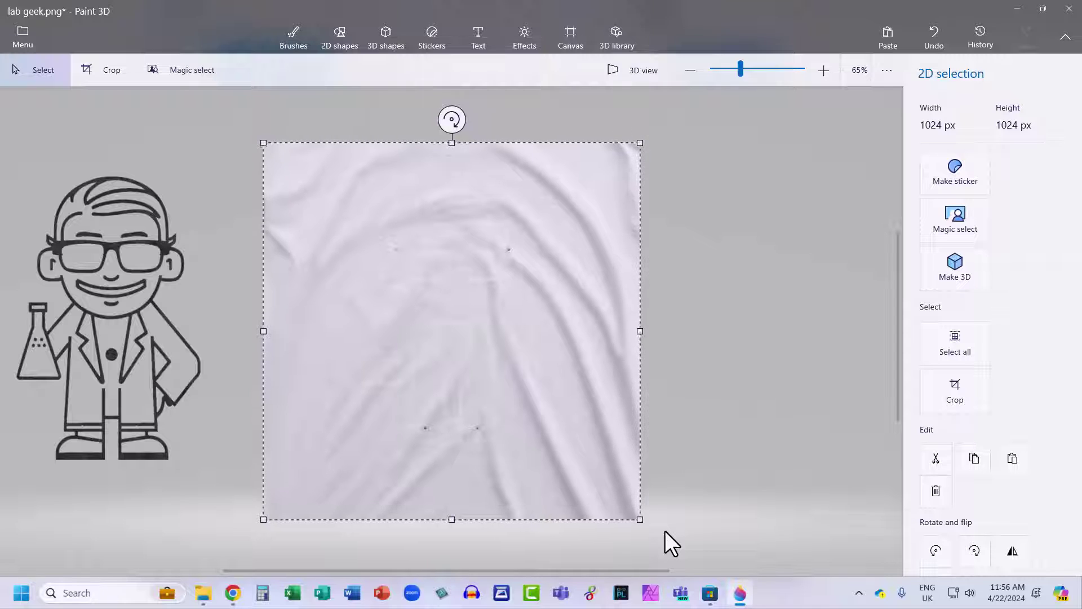
{"action": "key", "text": "Delete"}
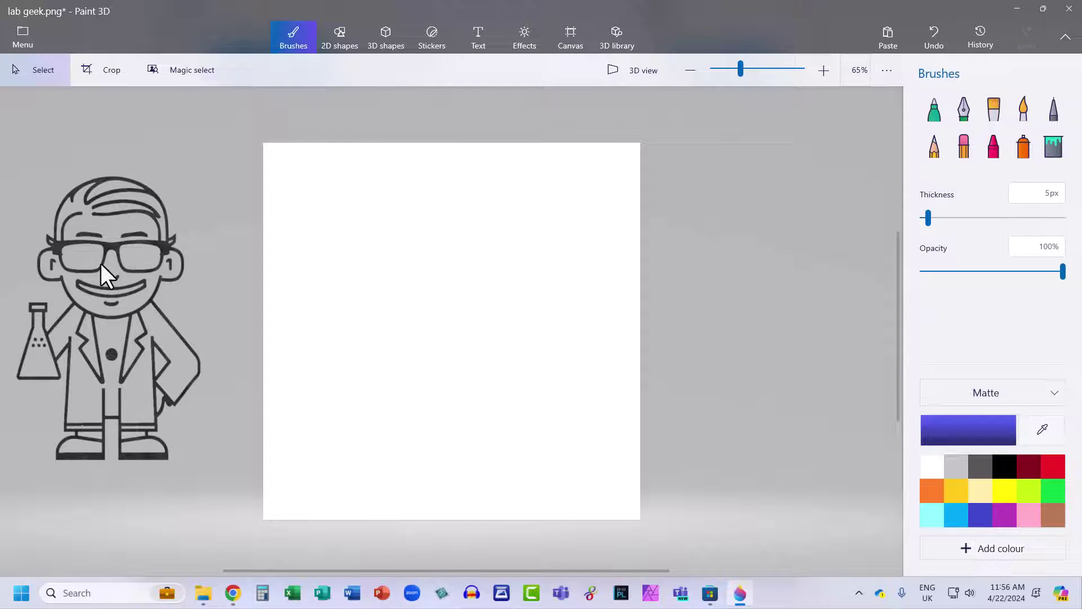
{"action": "left_click", "coordinate": [101, 263]}
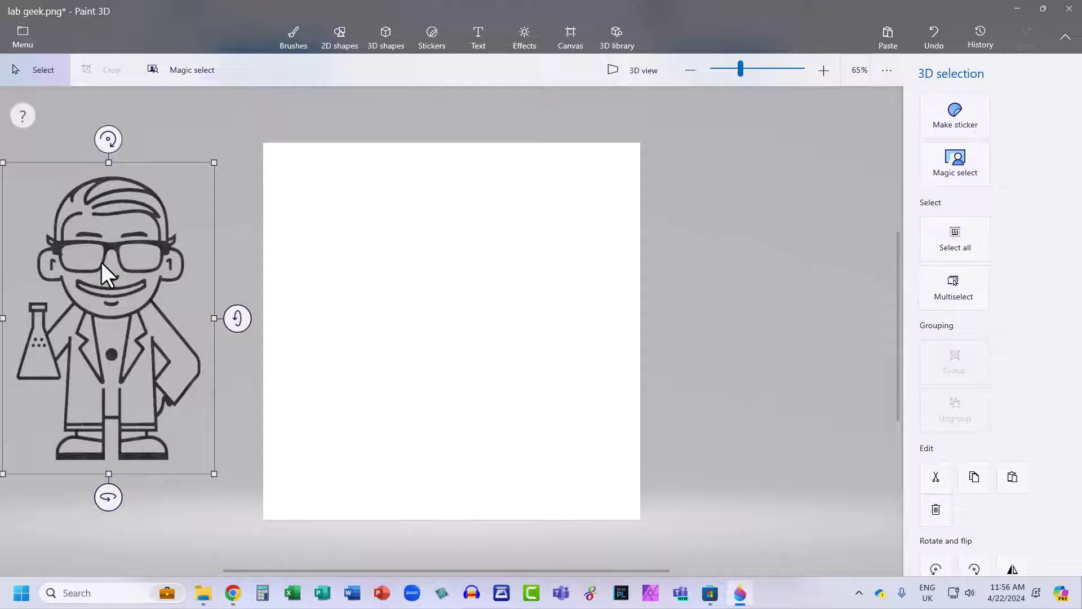
{"action": "left_click_drag", "start_coordinate": [100, 263], "coordinate": [439, 270]}
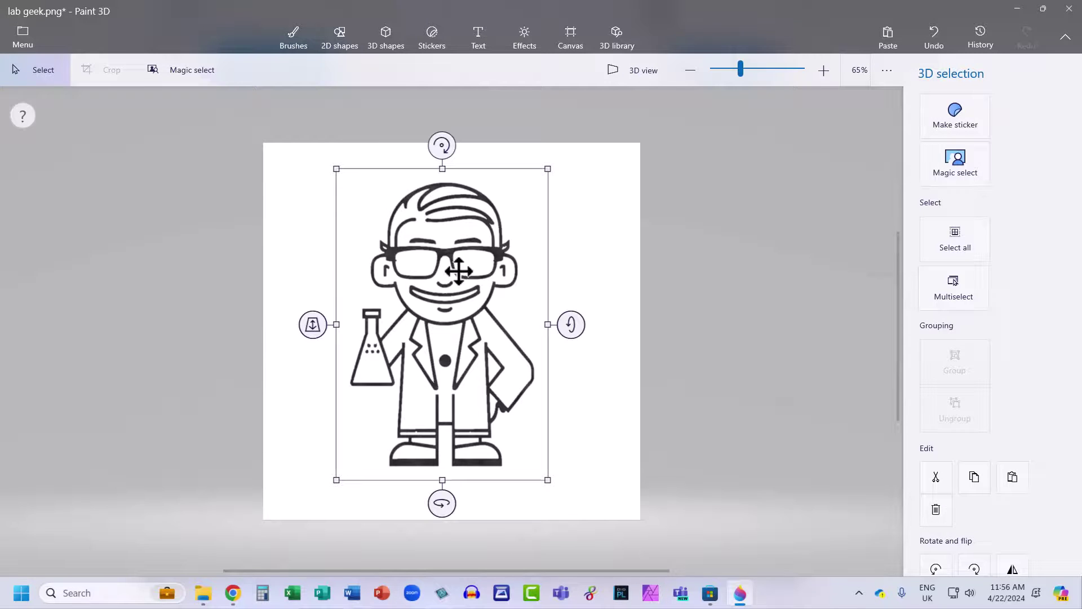
Save a copy as a PNG with transparent background named 'geek'.
{"action": "left_click", "coordinate": [19, 36]}
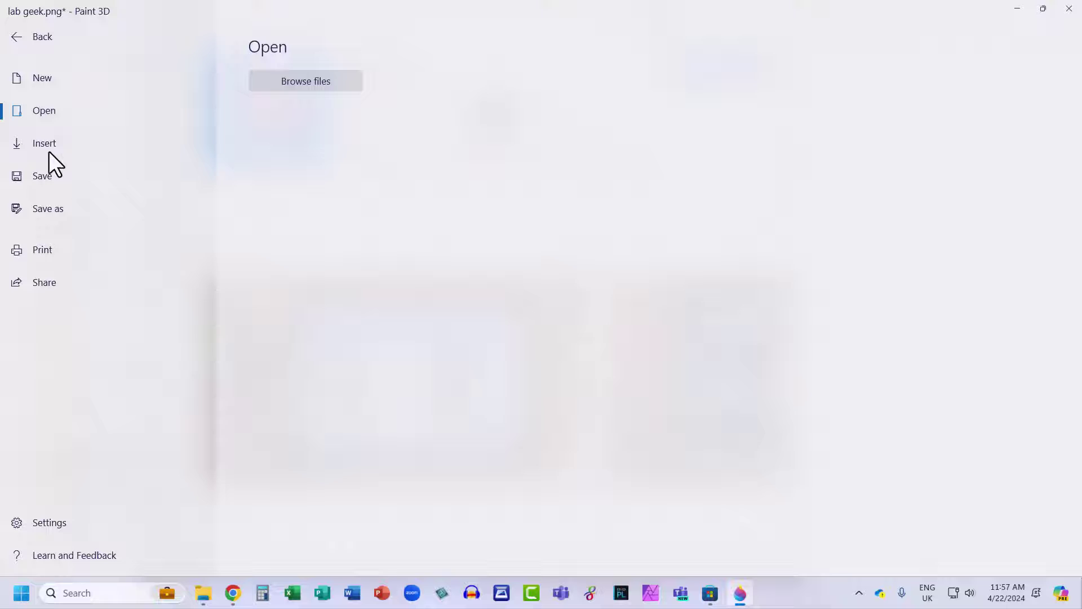
{"action": "left_click", "coordinate": [50, 206]}
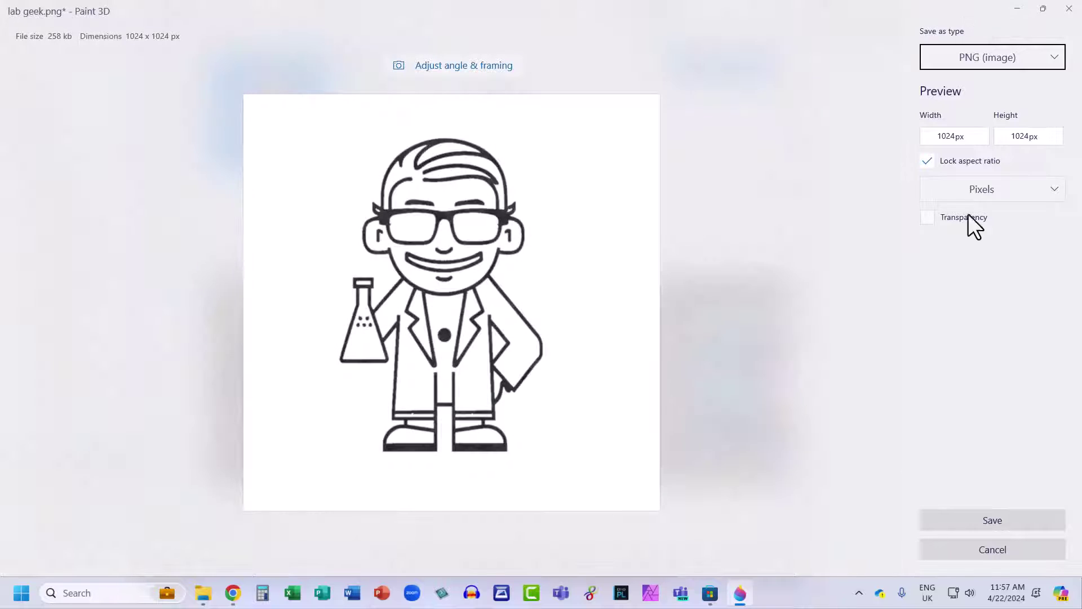
{"action": "left_click", "coordinate": [927, 221]}
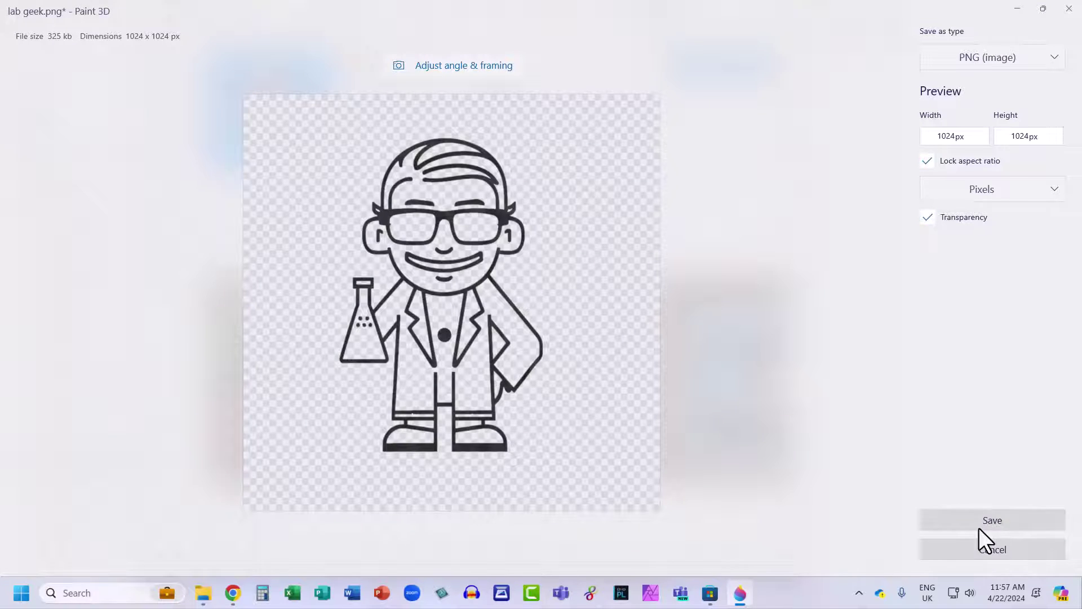
{"action": "left_click", "coordinate": [986, 519]}
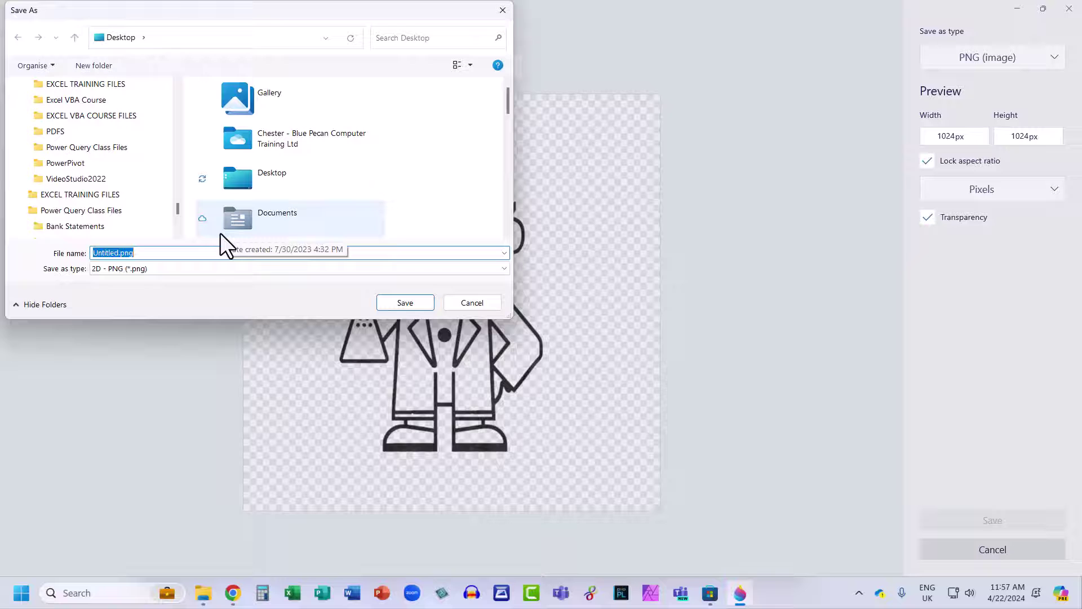
{"action": "type", "text": "geek"}
{"action": "key", "text": "Return"}
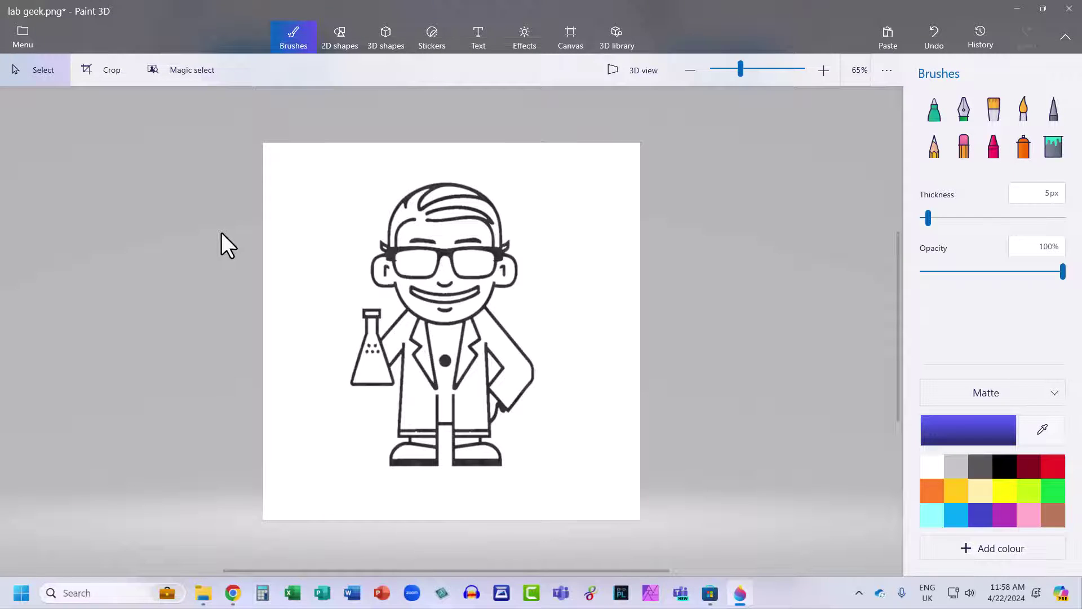
Discard the lab geek changes and open portrait.png.
{"action": "left_click", "coordinate": [15, 38]}
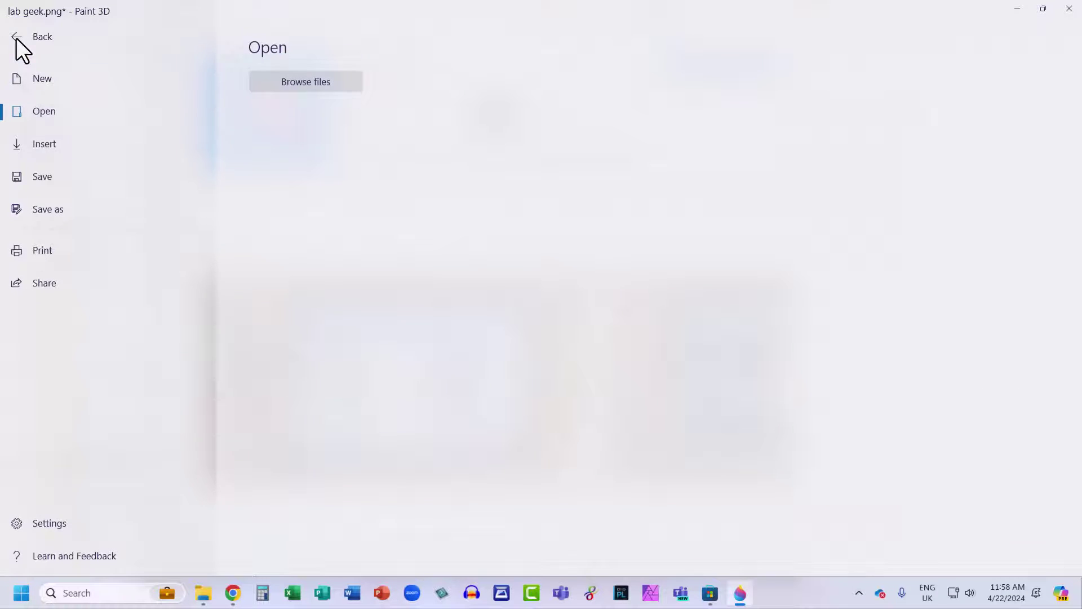
{"action": "left_click", "coordinate": [286, 88]}
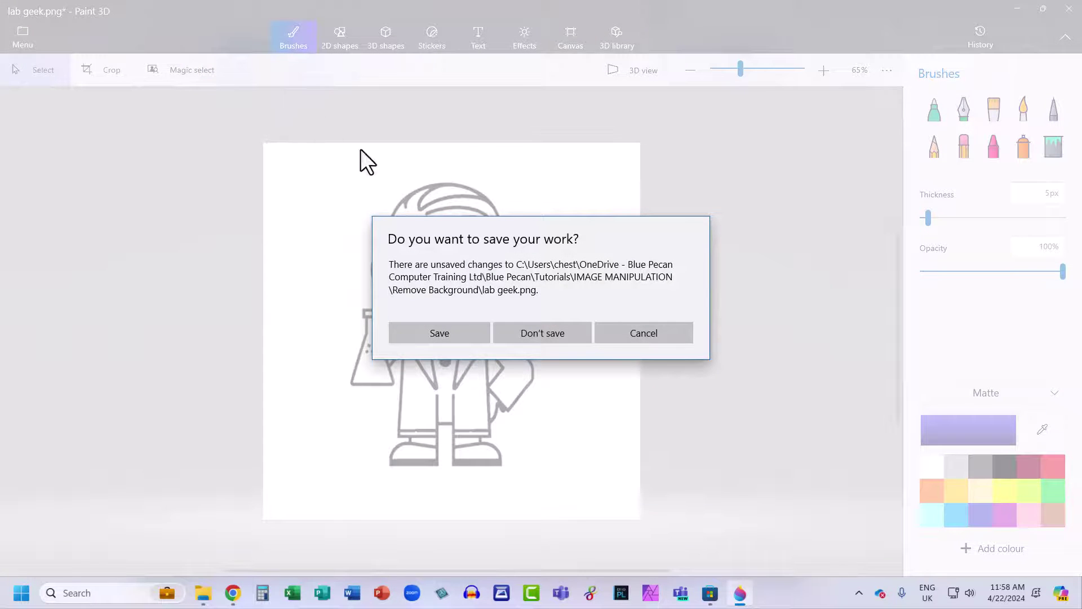
{"action": "left_click", "coordinate": [549, 334]}
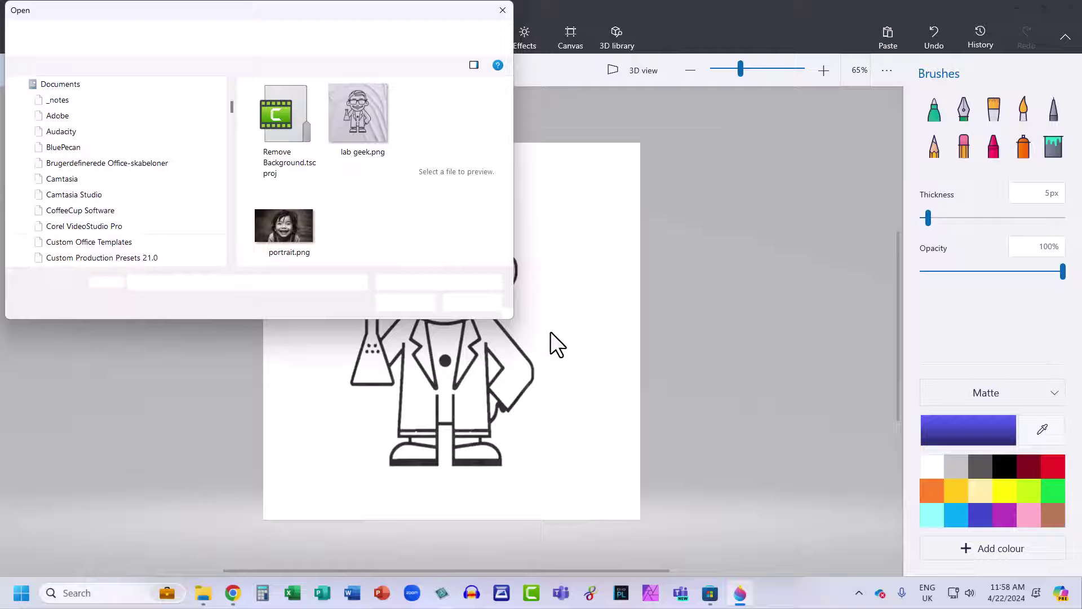
{"action": "left_click", "coordinate": [294, 226]}
{"action": "left_click", "coordinate": [399, 370]}
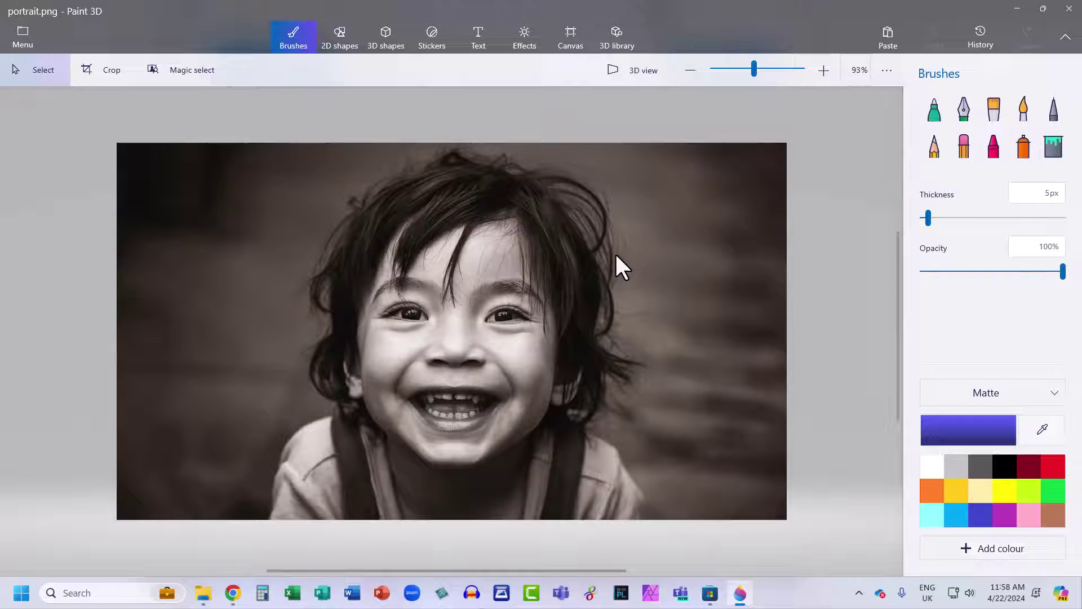
Magic-select the child, narrowing the box's left and right edges around them.
{"action": "left_click", "coordinate": [177, 70]}
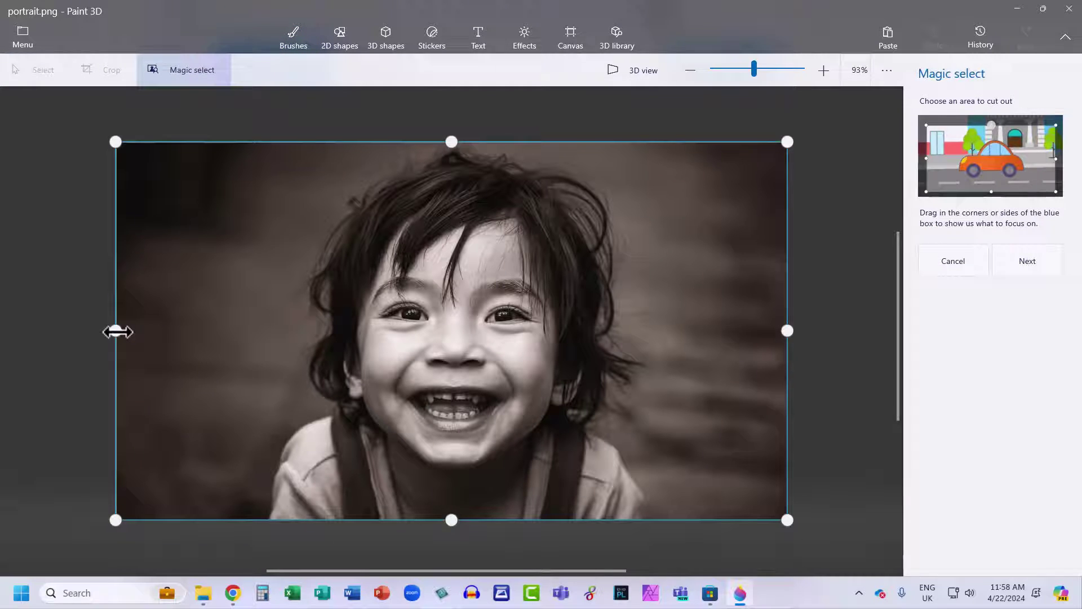
{"action": "left_click_drag", "start_coordinate": [118, 331], "coordinate": [250, 345]}
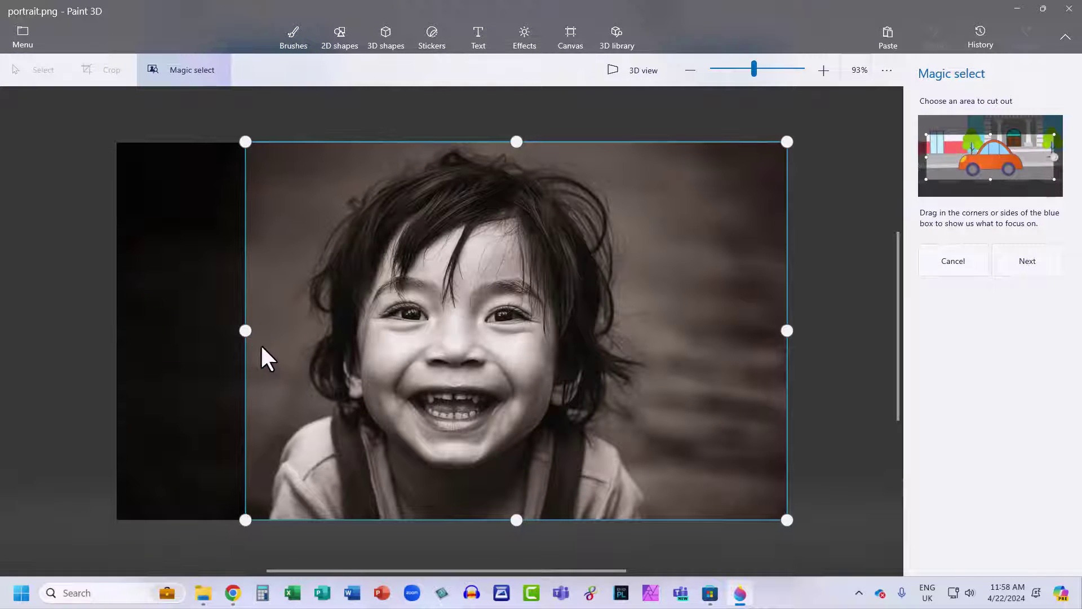
{"action": "left_click_drag", "start_coordinate": [786, 331], "coordinate": [660, 344]}
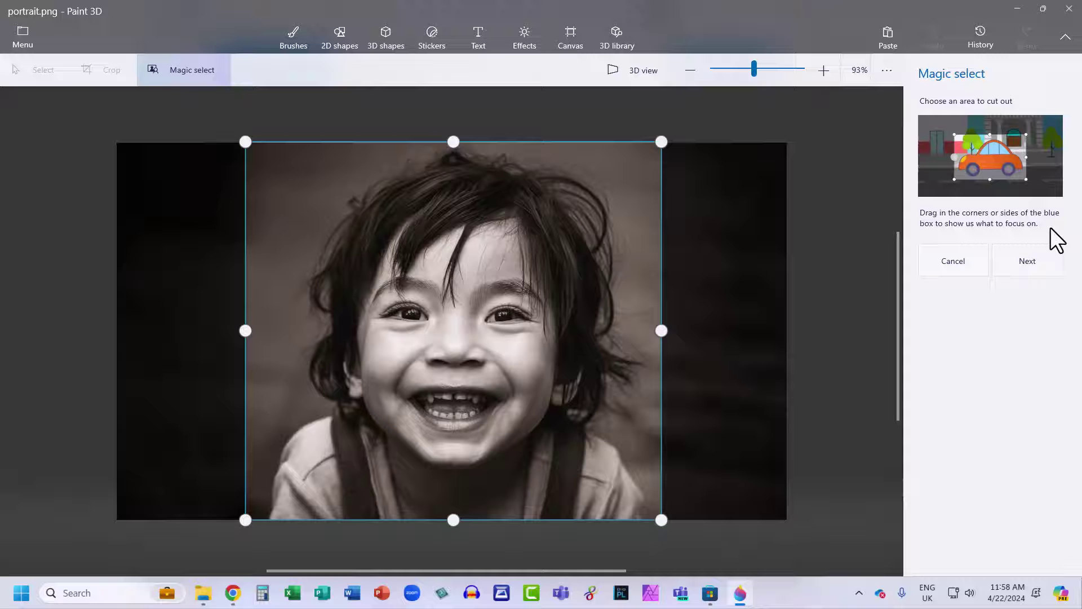
{"action": "left_click", "coordinate": [1027, 260]}
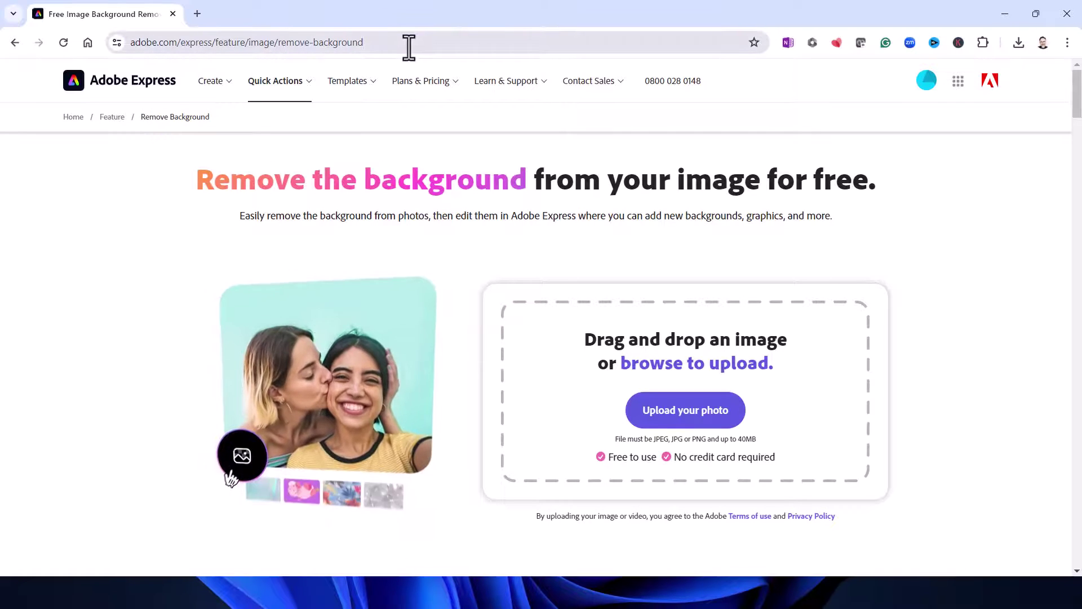
Upload portrait.png to Adobe Express's Remove Background page for processing.
{"action": "left_click", "coordinate": [686, 416]}
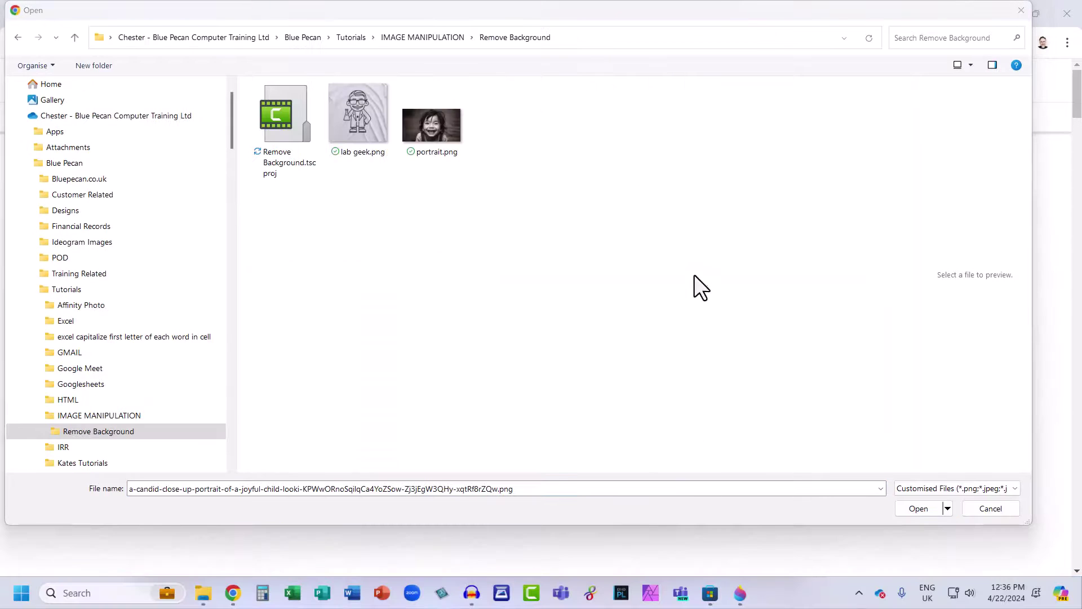
{"action": "left_click", "coordinate": [437, 127]}
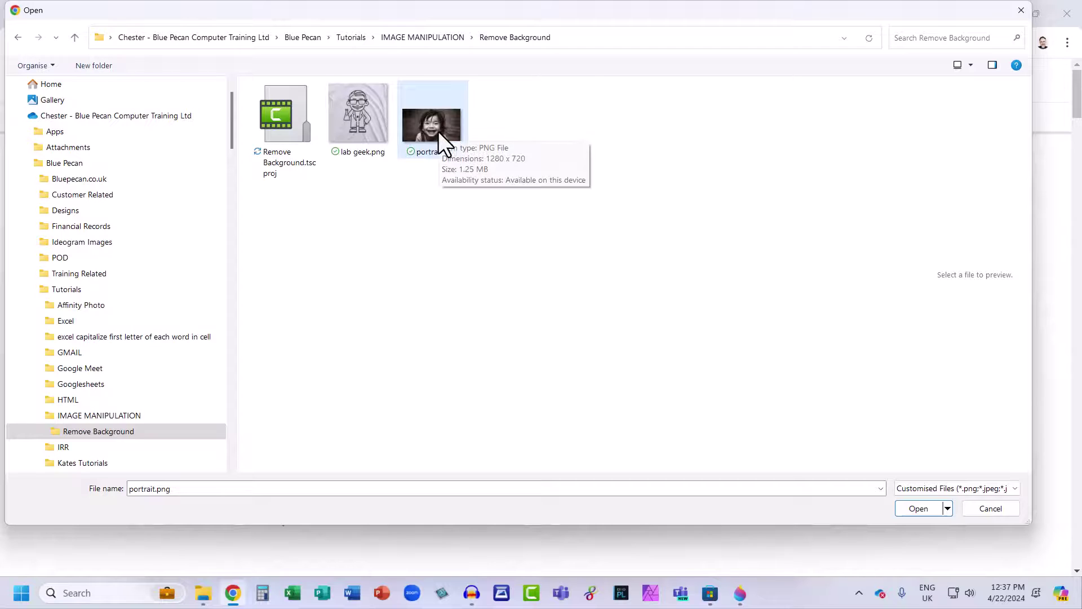
{"action": "left_click", "coordinate": [920, 507]}
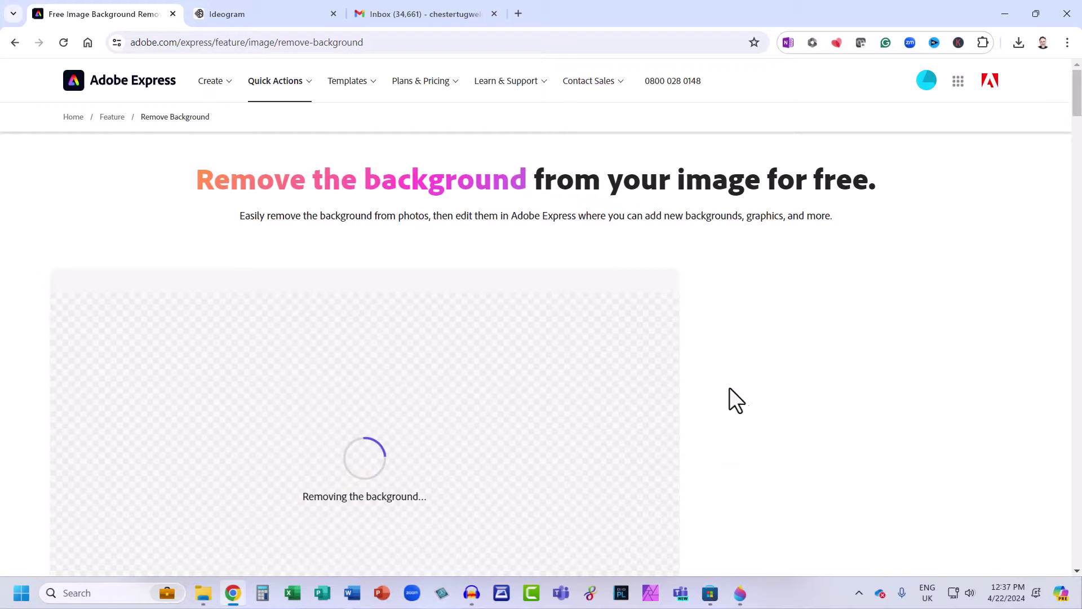
Download the background-free child portrait from the result, saving it as file (3).png.
{"action": "scroll", "coordinate": [616, 332], "scroll_direction": "down", "scroll_amount": 2}
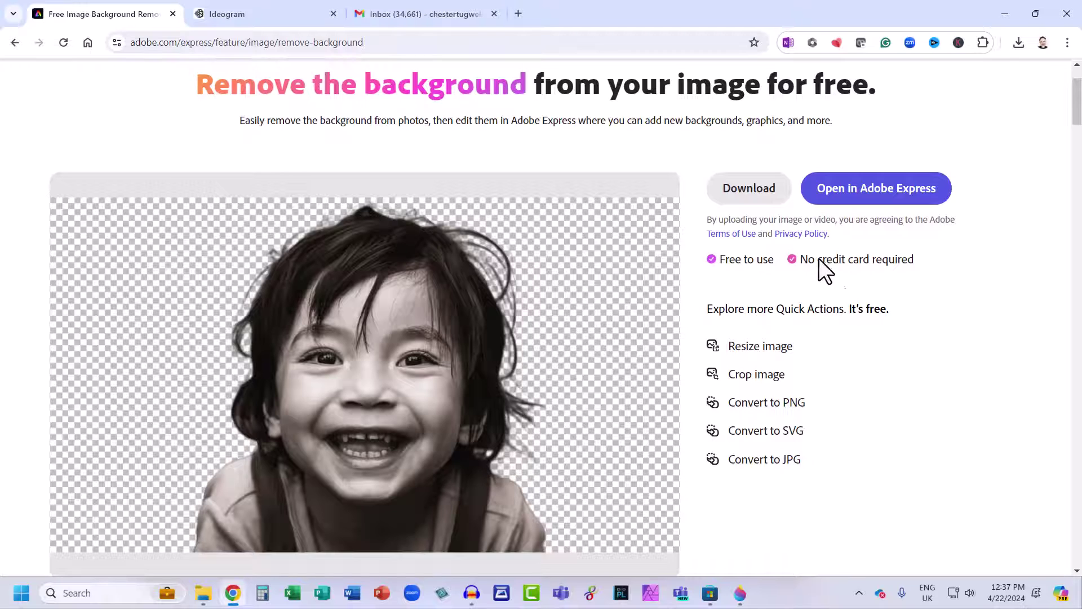
{"action": "left_click", "coordinate": [736, 208]}
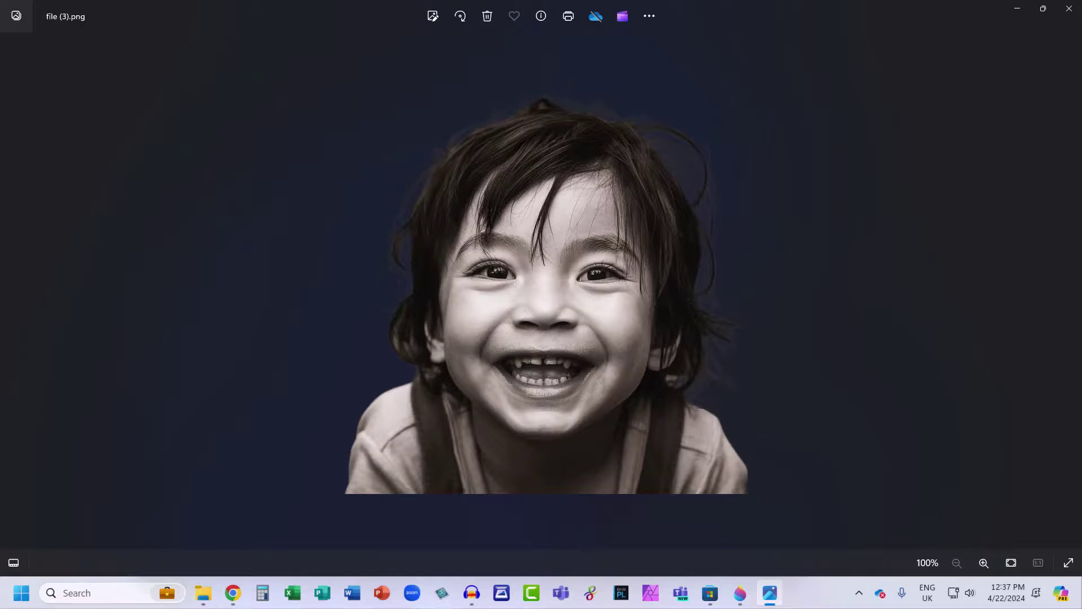
Leave the photo viewer and return to the Remove background project showing the cutout child.
{"action": "left_click", "coordinate": [1075, 10]}
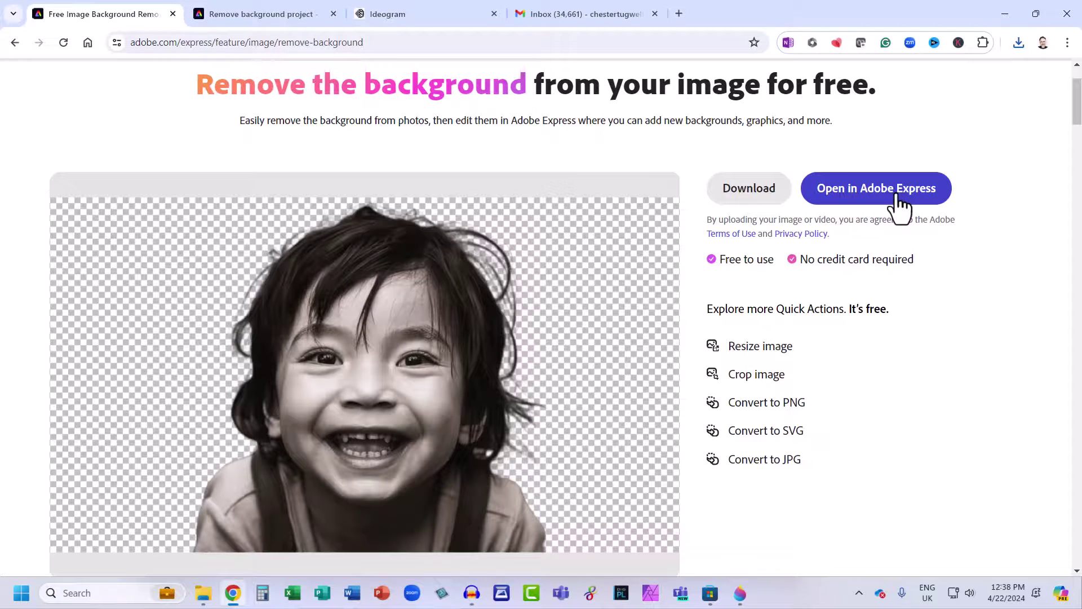
{"action": "left_click", "coordinate": [243, 12]}
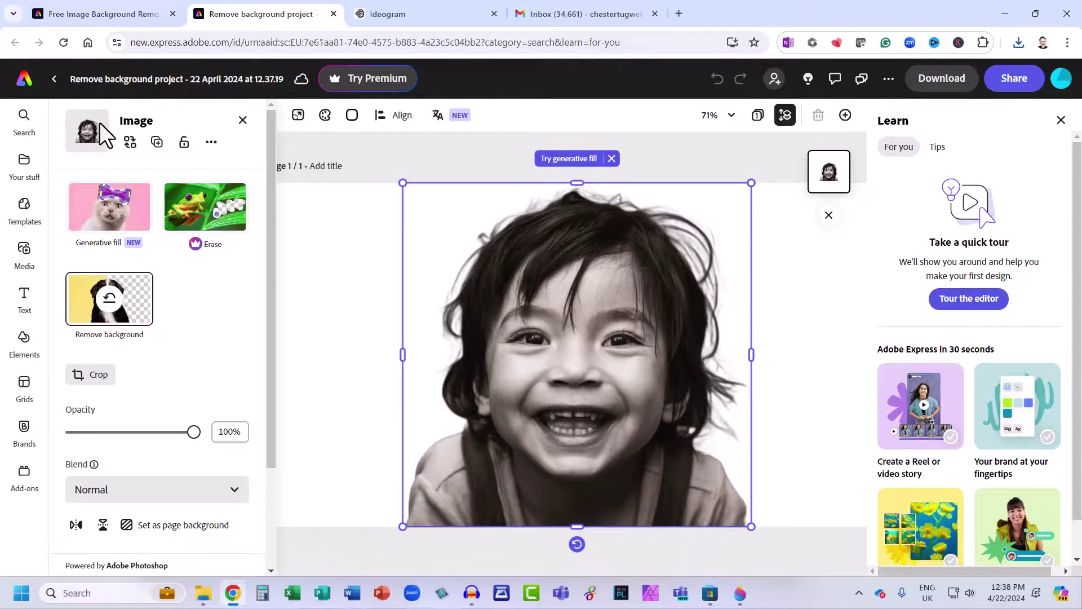